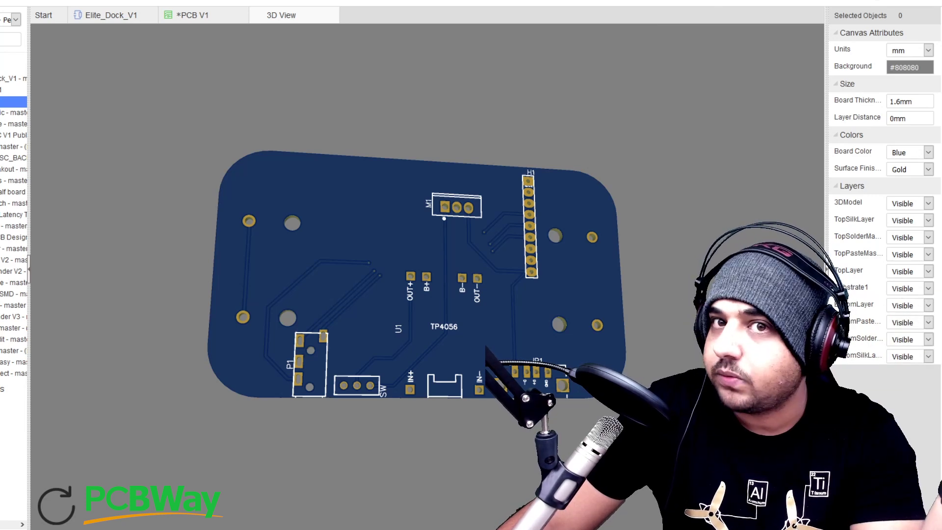
- Browse PCBWay's weekly and nominated community projects and its standard PCB quote specifications
{"action": "left_click_drag", "start_coordinate": [442, 275], "coordinate": [455, 260]}
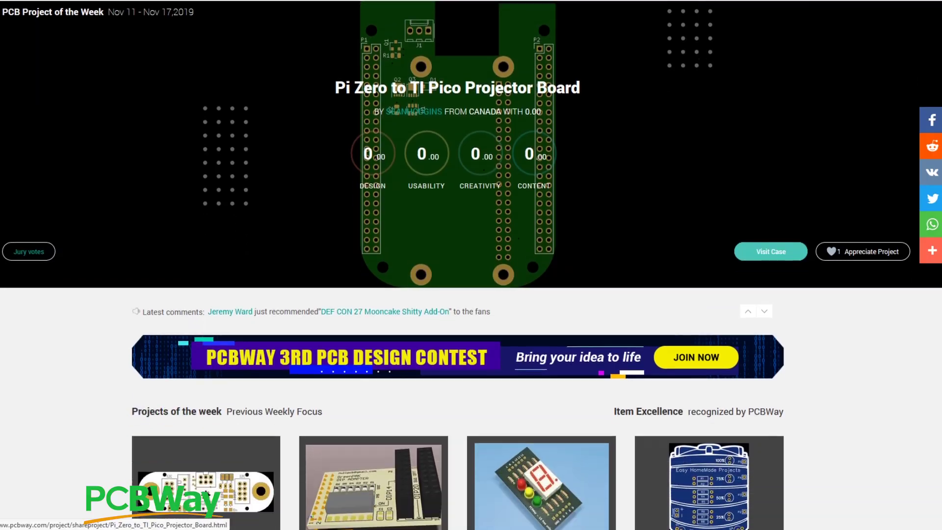
{"action": "scroll", "coordinate": [459, 265], "scroll_direction": "down", "scroll_amount": 3}
{"action": "scroll", "coordinate": [547, 296], "scroll_direction": "down", "scroll_amount": 12}
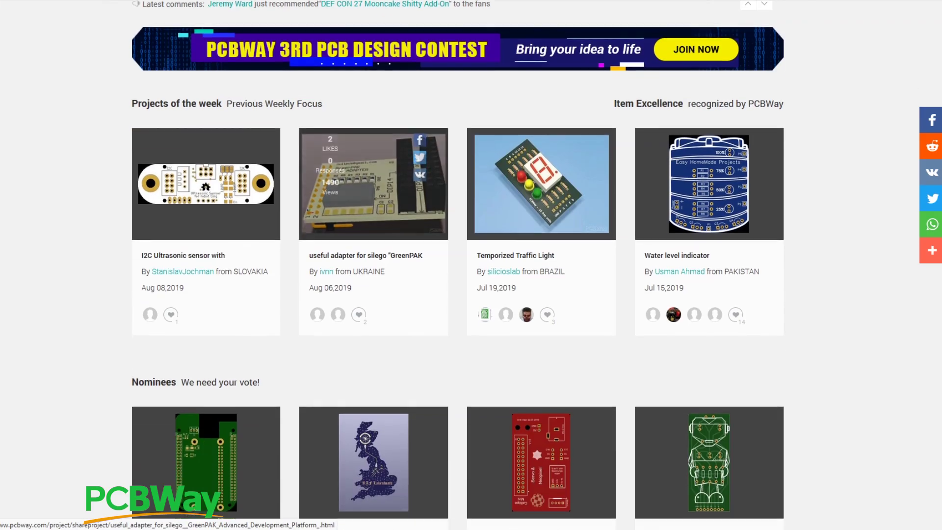
{"action": "scroll", "coordinate": [548, 297], "scroll_direction": "down", "scroll_amount": 8}
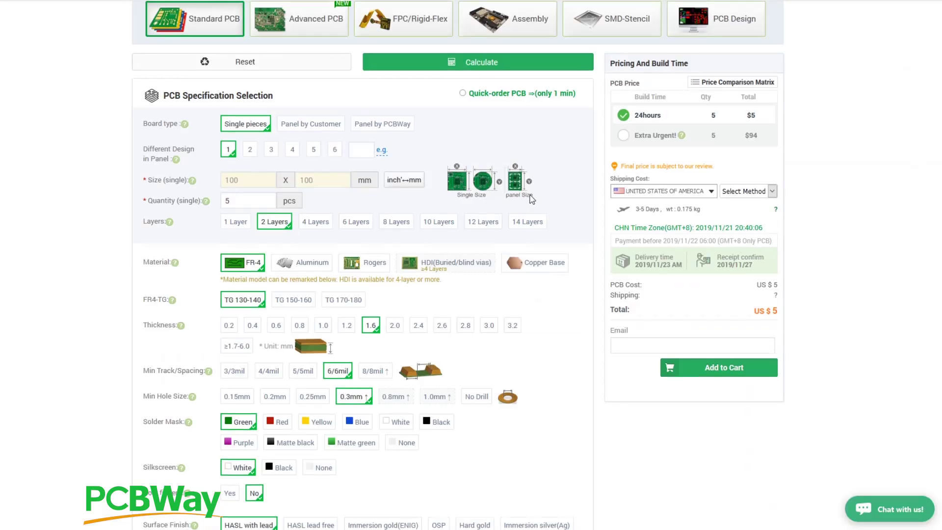
{"action": "scroll", "coordinate": [470, 194], "scroll_direction": "up", "scroll_amount": 2}
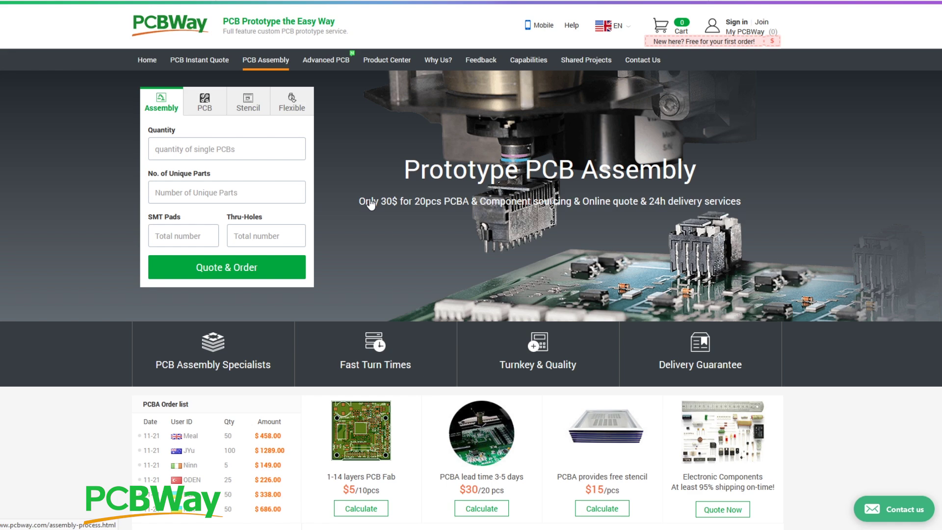
- Review PCBWay's PCB Assembly service page, from the services on offer to the ordering instructions
{"action": "scroll", "coordinate": [371, 206], "scroll_direction": "down", "scroll_amount": 3}
{"action": "scroll", "coordinate": [372, 205], "scroll_direction": "down", "scroll_amount": 8}
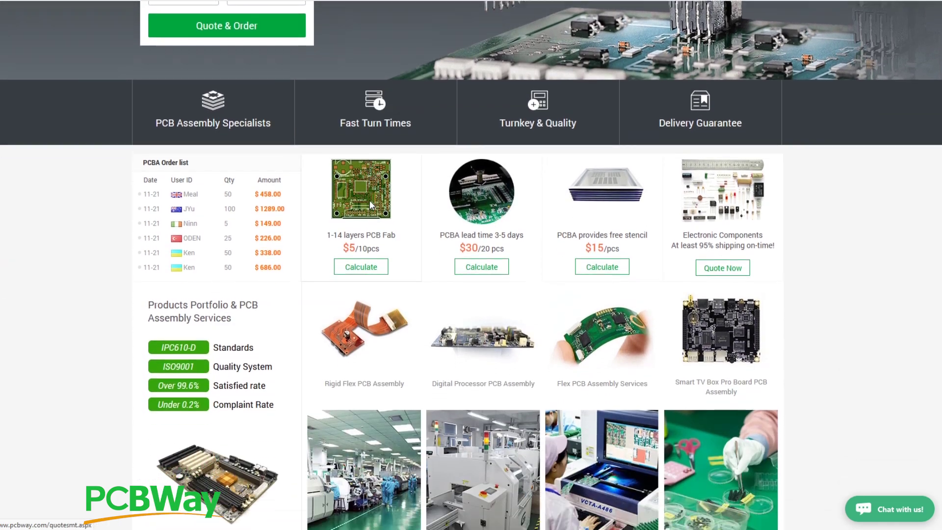
{"action": "scroll", "coordinate": [468, 242], "scroll_direction": "down", "scroll_amount": 7}
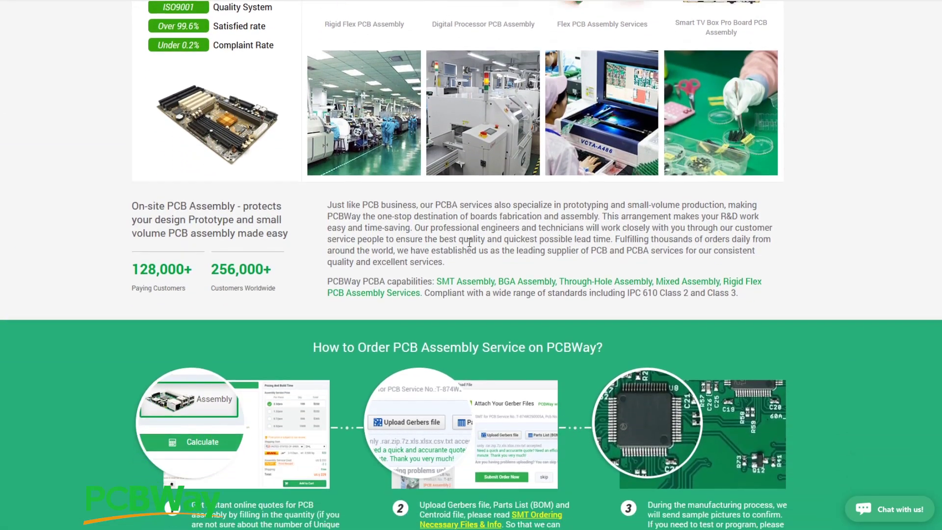
{"action": "scroll", "coordinate": [470, 248], "scroll_direction": "down", "scroll_amount": 3}
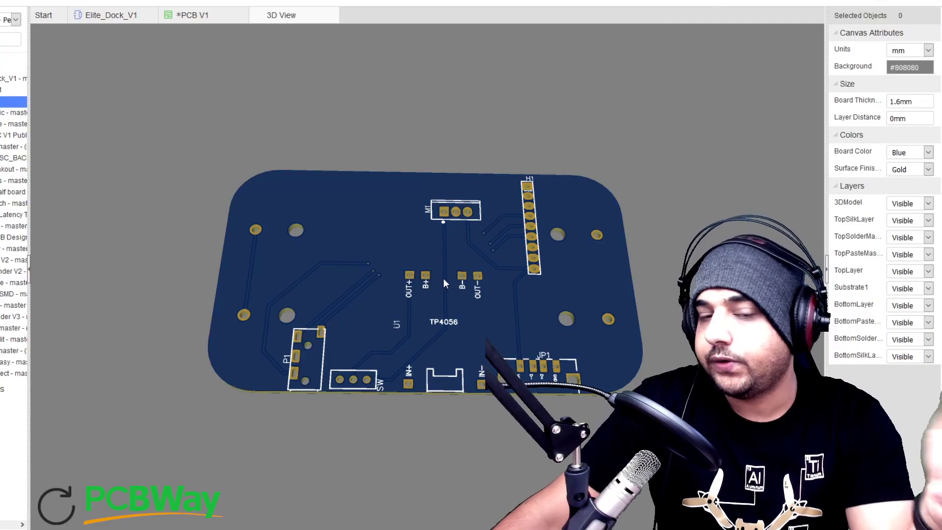
- Compare the 2-slot 18650 battery holder's Banggood page and PCB layout drawing with both sides of the 3D board
{"action": "left_click_drag", "start_coordinate": [443, 283], "coordinate": [466, 287]}
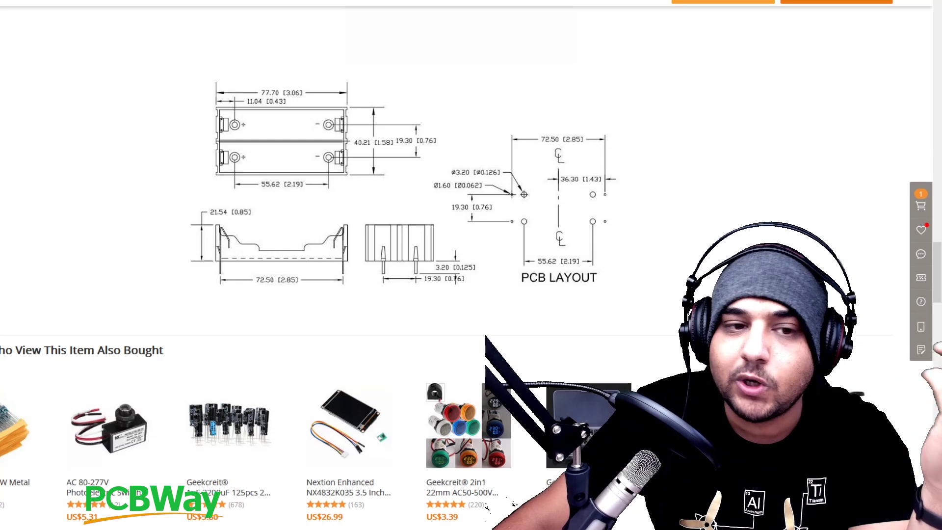
{"action": "scroll", "coordinate": [768, 108], "scroll_direction": "down", "scroll_amount": 10}
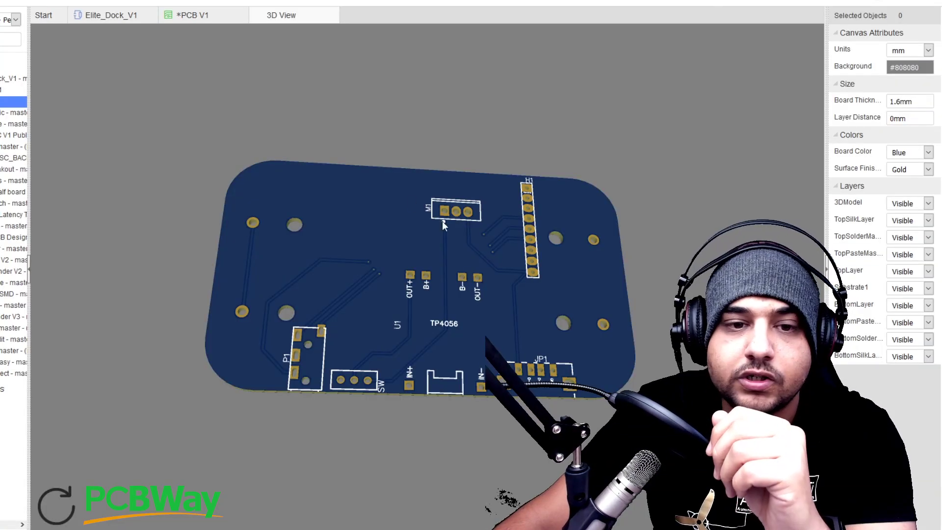
{"action": "left_click_drag", "start_coordinate": [443, 221], "coordinate": [550, 217]}
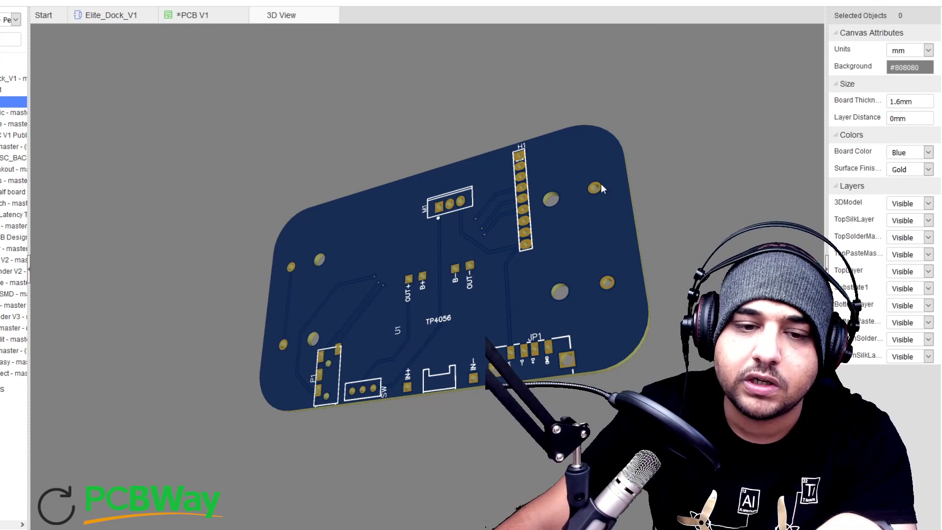
{"action": "left_click_drag", "start_coordinate": [617, 227], "coordinate": [482, 213]}
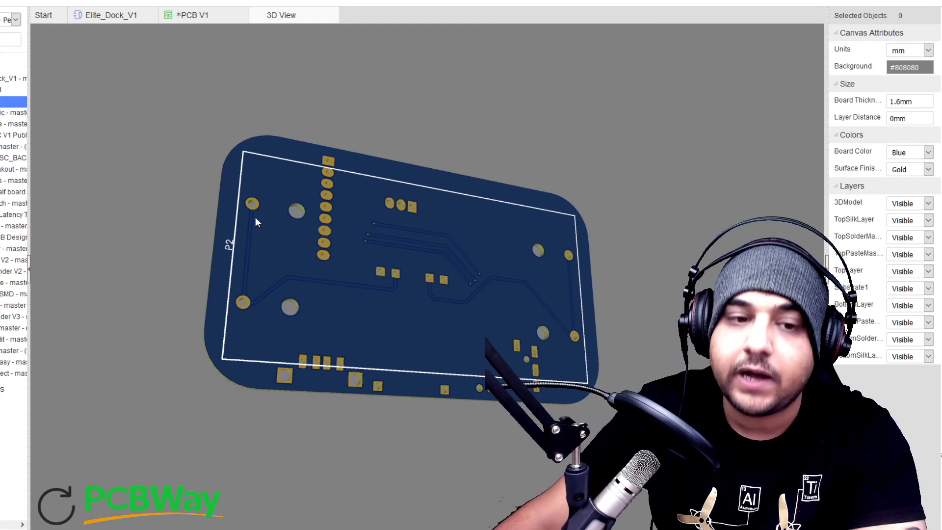
{"action": "left_click_drag", "start_coordinate": [255, 222], "coordinate": [341, 210]}
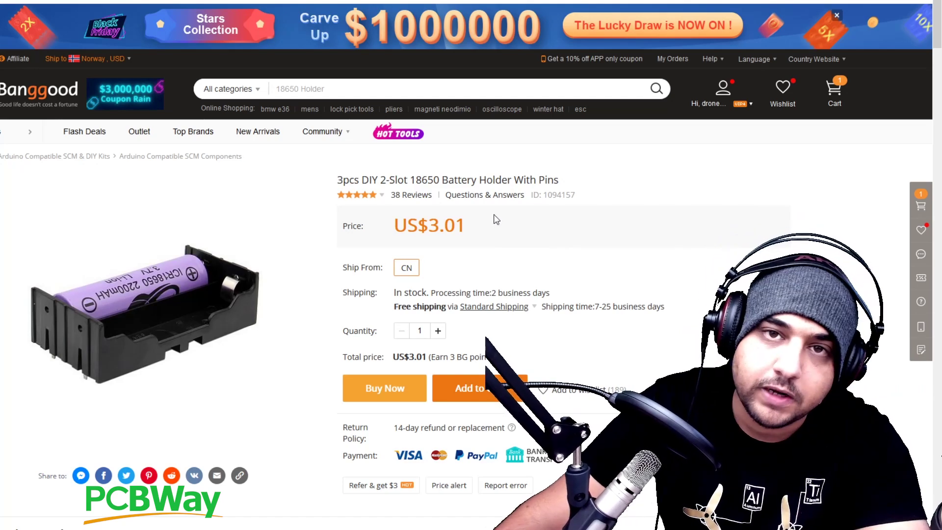
{"action": "mouse_move", "coordinate": [243, 330]}
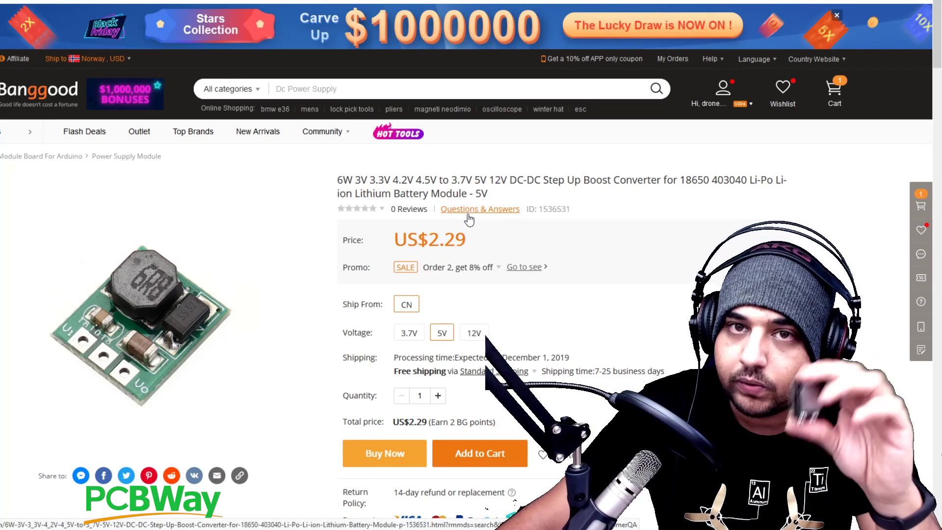
- Examine the top-side component footprints in the 3D board view and the eBay listing for the PJ320A headphone jack
{"action": "key", "text": "ctrl+Tab"}
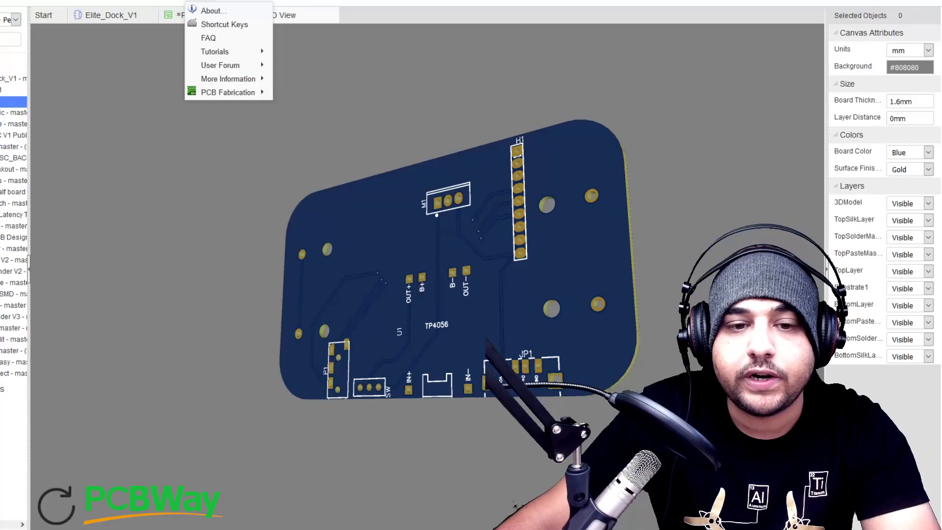
{"action": "left_click_drag", "start_coordinate": [388, 265], "coordinate": [482, 192]}
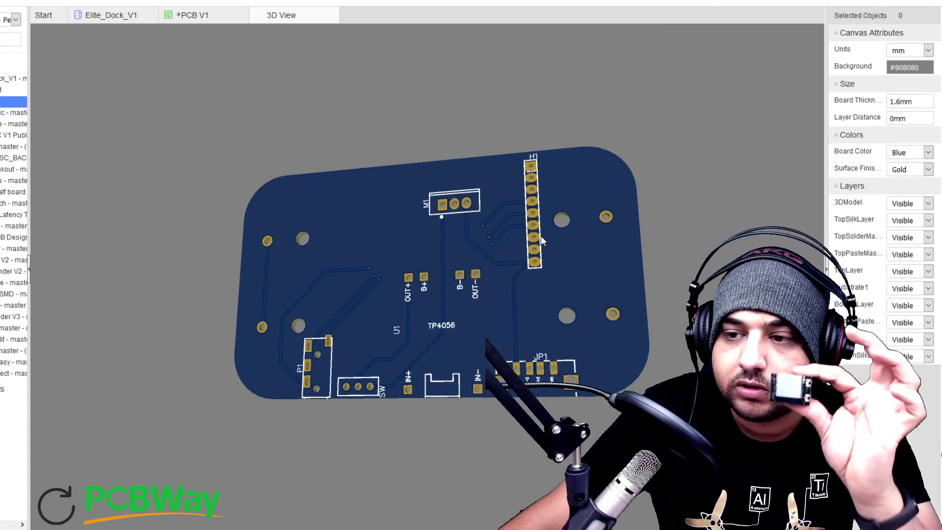
{"action": "left_click_drag", "start_coordinate": [555, 228], "coordinate": [568, 246]}
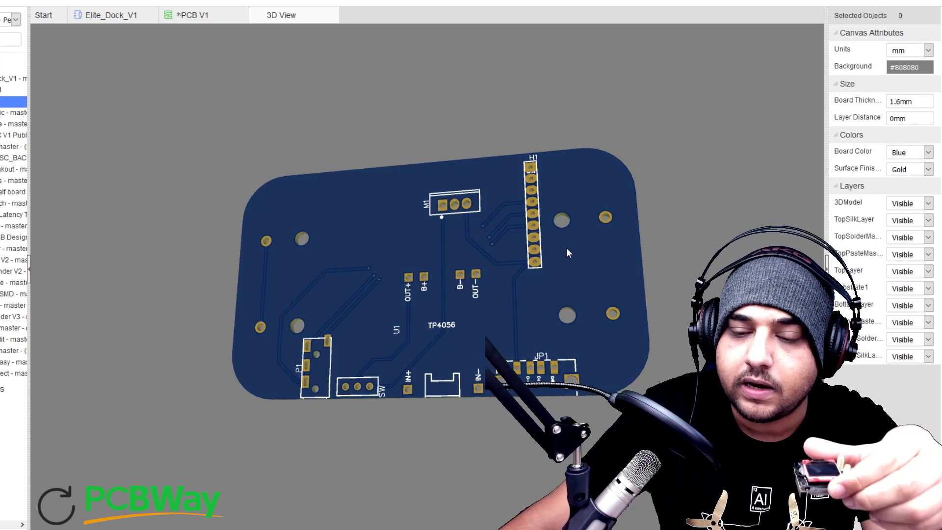
{"action": "left_click_drag", "start_coordinate": [534, 147], "coordinate": [502, 241]}
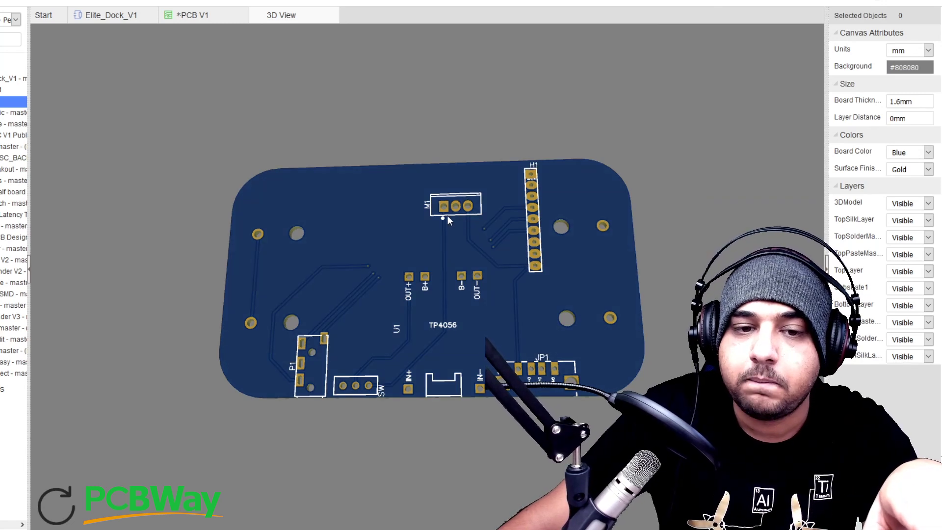
{"action": "left_click", "coordinate": [197, 1]}
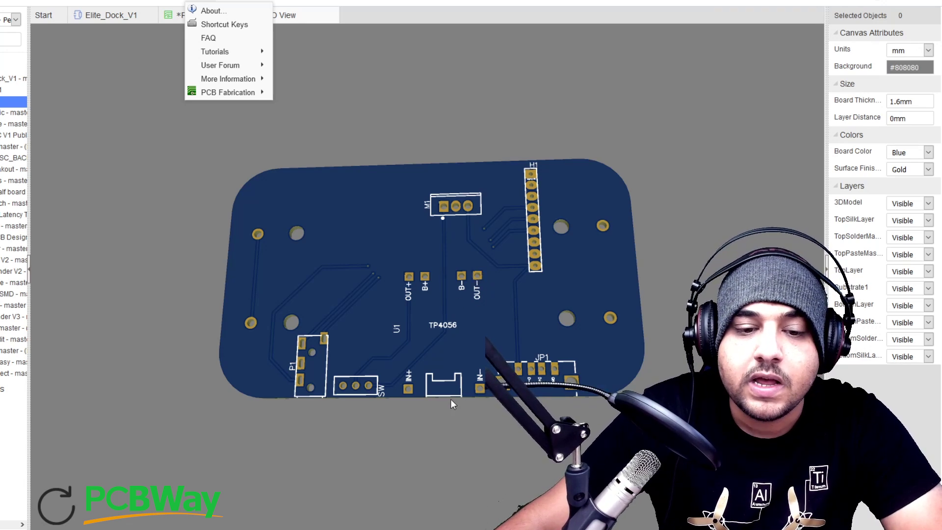
{"action": "left_click_drag", "start_coordinate": [457, 400], "coordinate": [432, 261]}
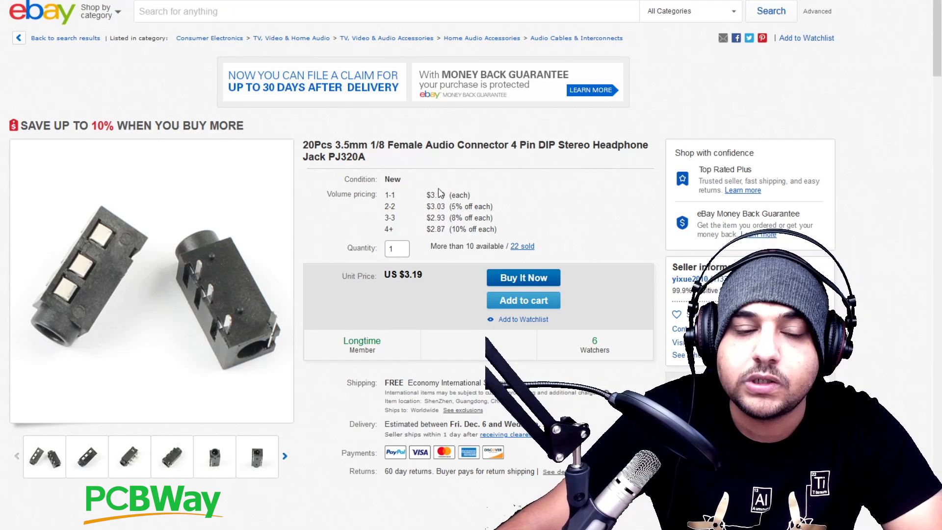
{"action": "scroll", "coordinate": [418, 225], "scroll_direction": "down", "scroll_amount": 3}
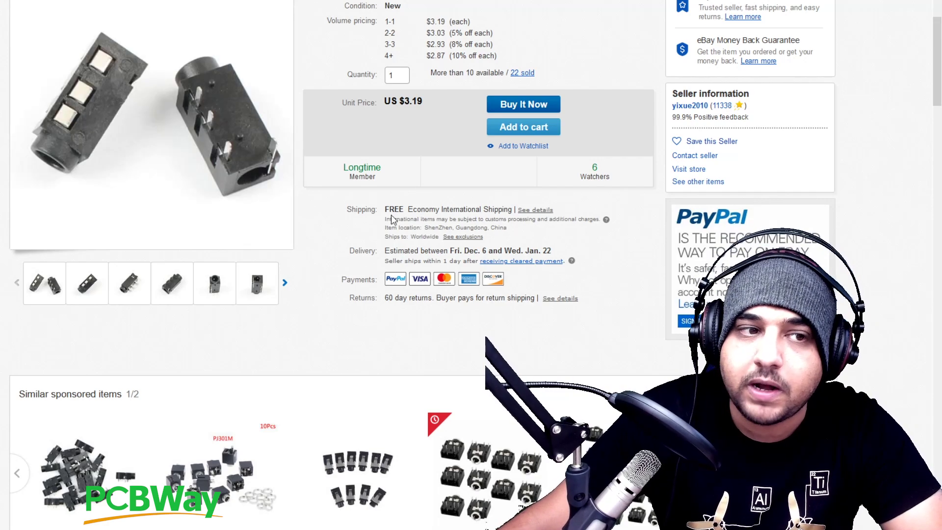
{"action": "scroll", "coordinate": [365, 86], "scroll_direction": "up", "scroll_amount": 2}
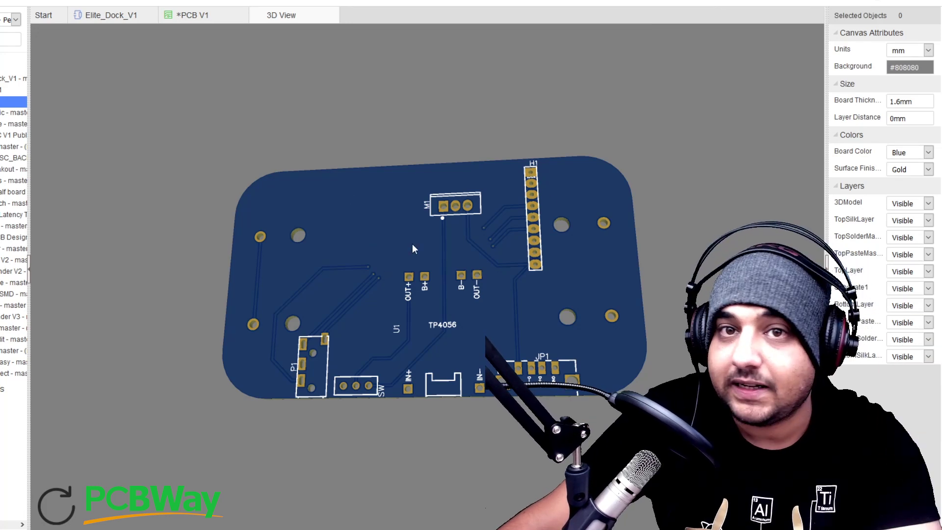
- Open the PCB V1 layout and delete both copper areas covering the board
{"action": "left_click", "coordinate": [113, 16]}
{"action": "left_click", "coordinate": [193, 15]}
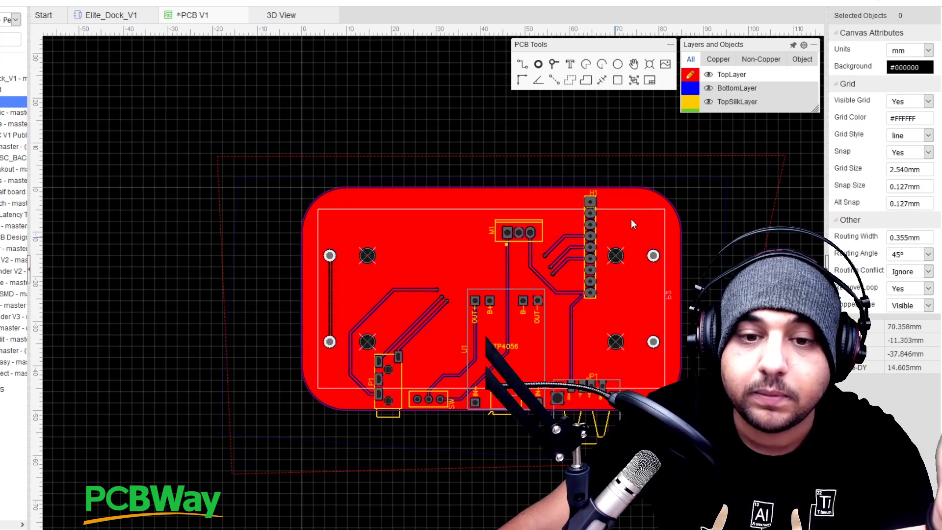
{"action": "left_click", "coordinate": [713, 157]}
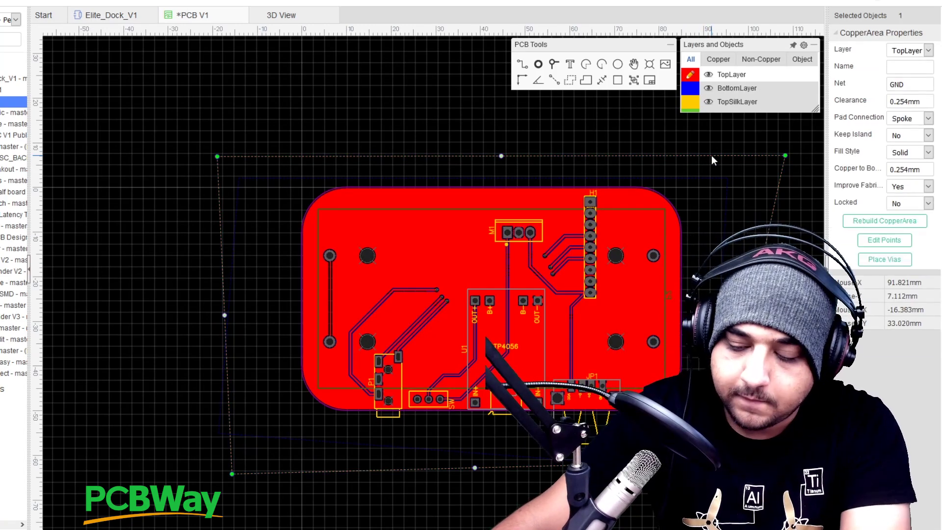
{"action": "key", "text": "Delete"}
{"action": "left_click", "coordinate": [725, 183]}
{"action": "key", "text": "Delete"}
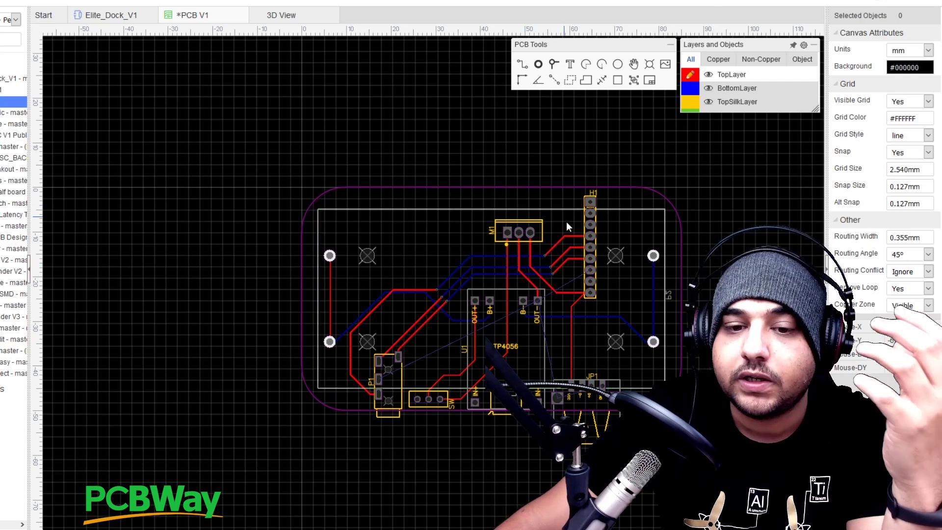
- Draw a four-cornered copper area on TopLayer enclosing the whole board outline
{"action": "scroll", "coordinate": [603, 245], "scroll_direction": "up", "scroll_amount": 3}
{"action": "scroll", "coordinate": [603, 269], "scroll_direction": "down", "scroll_amount": 2}
{"action": "scroll", "coordinate": [572, 196], "scroll_direction": "up", "scroll_amount": 1}
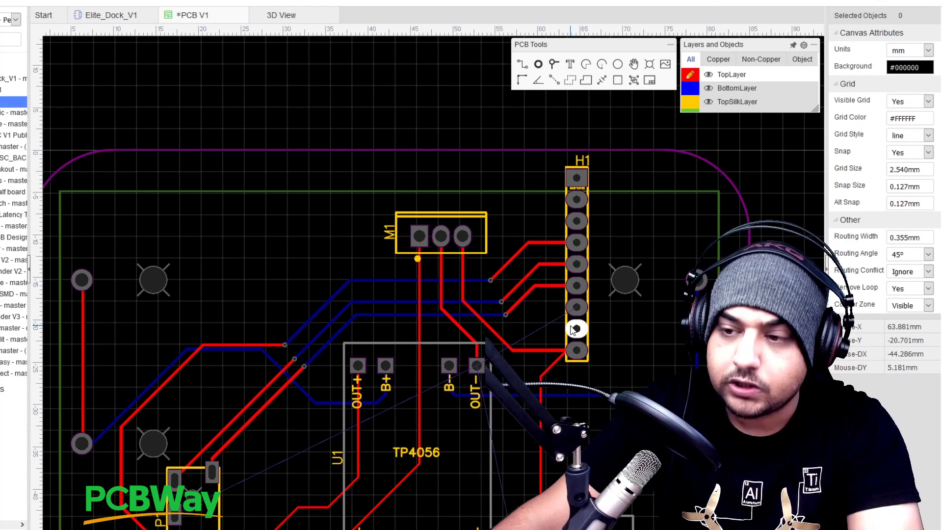
{"action": "scroll", "coordinate": [578, 269], "scroll_direction": "down", "scroll_amount": 2}
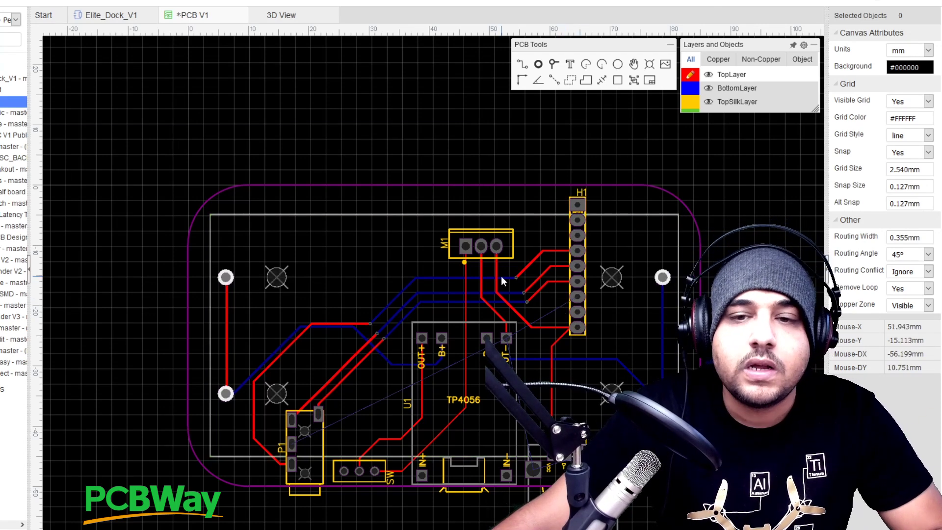
{"action": "left_click", "coordinate": [753, 144]}
{"action": "left_click", "coordinate": [137, 143]}
{"action": "left_click", "coordinate": [148, 509]}
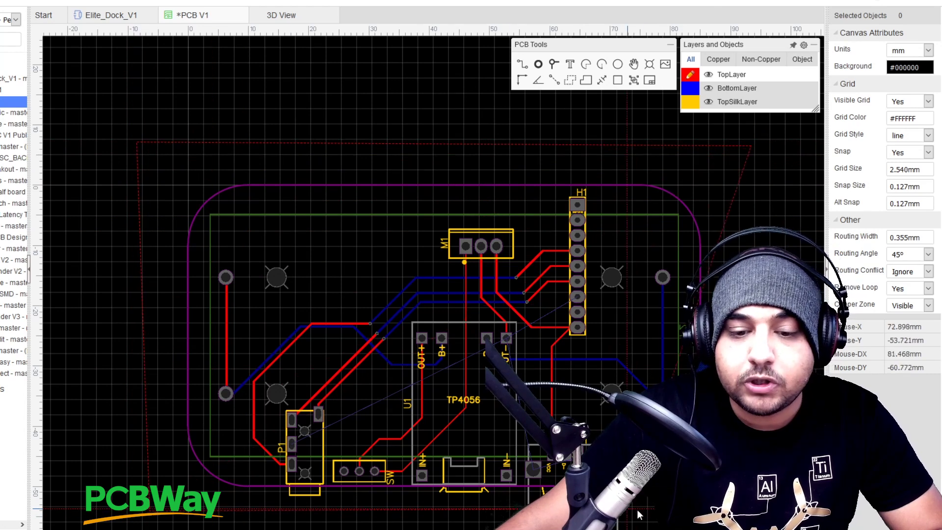
{"action": "left_click", "coordinate": [751, 511]}
{"action": "right_click", "coordinate": [751, 510]}
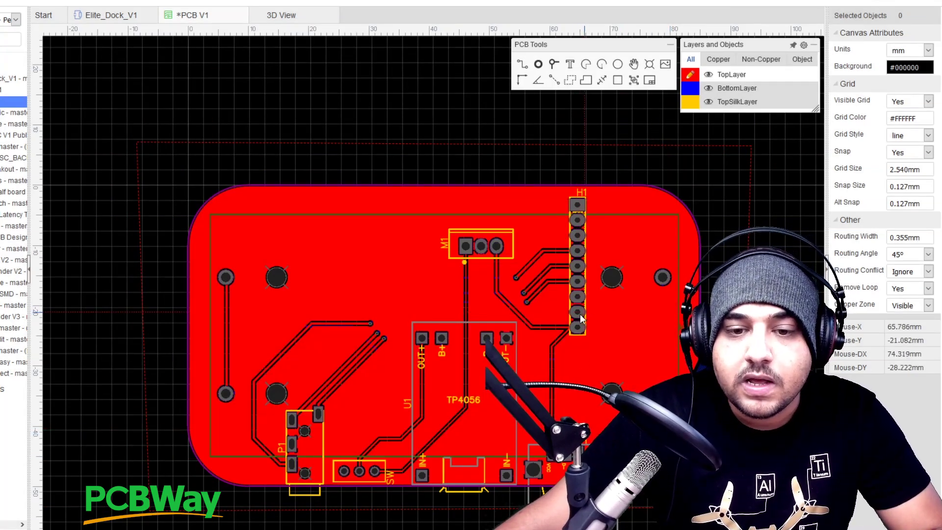
- Delete the TopLayer copper area on the GND net to expose the board's traces
{"action": "scroll", "coordinate": [580, 318], "scroll_direction": "up", "scroll_amount": 5}
{"action": "scroll", "coordinate": [589, 324], "scroll_direction": "down", "scroll_amount": 2}
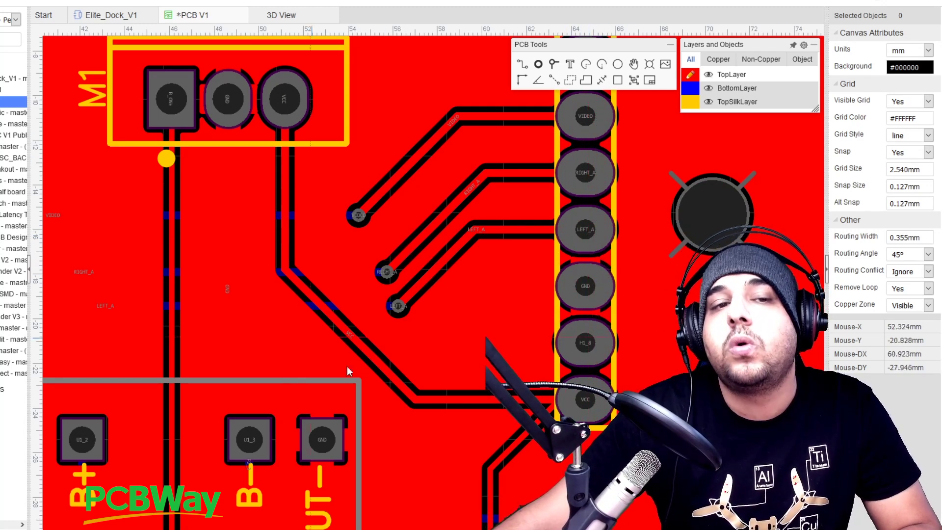
{"action": "scroll", "coordinate": [348, 368], "scroll_direction": "down", "scroll_amount": 5}
{"action": "left_click_drag", "start_coordinate": [430, 396], "coordinate": [567, 299]}
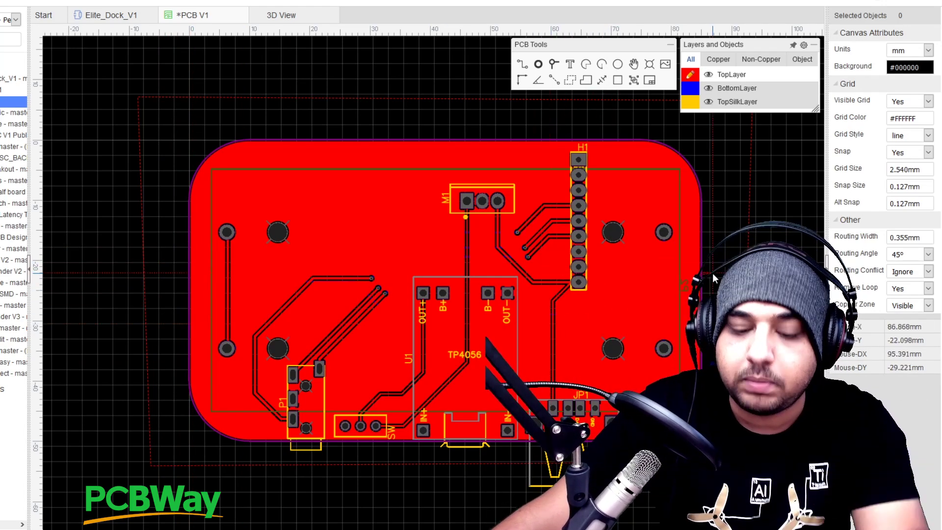
{"action": "key", "text": "shift+b"}
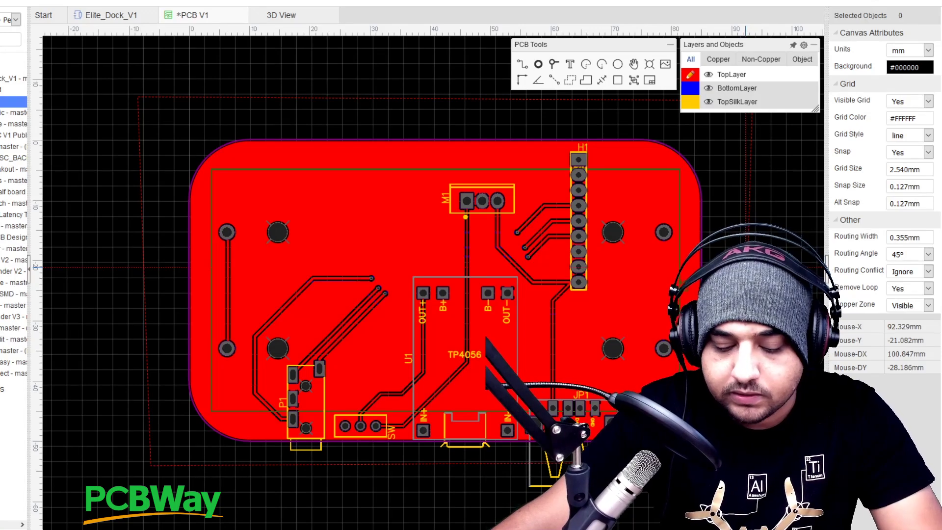
{"action": "left_click", "coordinate": [749, 255]}
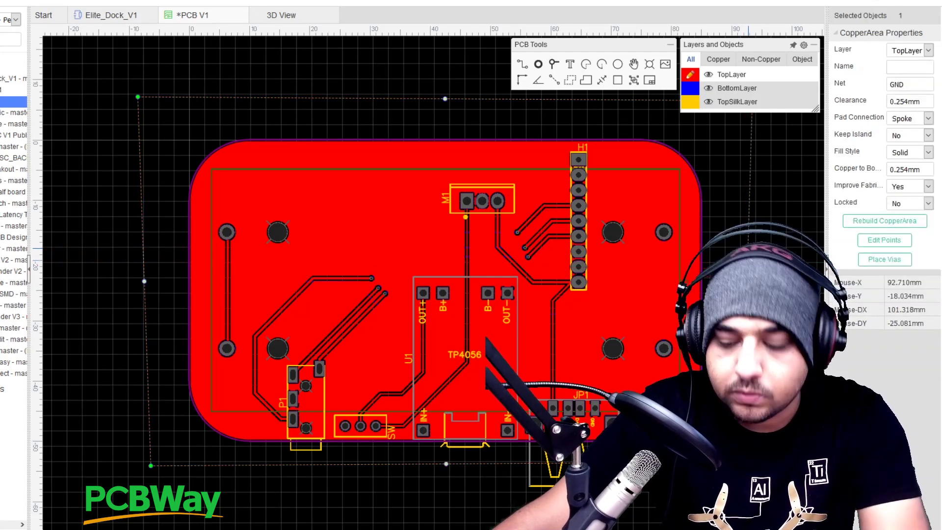
{"action": "key", "text": "Delete"}
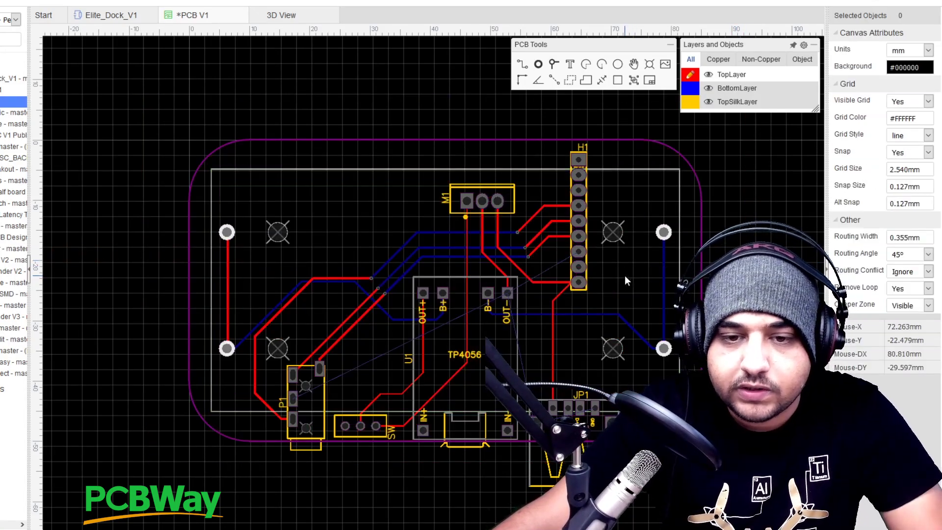
- Examine the audio traces running from header H1 through the vias to jack P1
{"action": "scroll", "coordinate": [579, 282], "scroll_direction": "up", "scroll_amount": 5}
{"action": "scroll", "coordinate": [579, 283], "scroll_direction": "down", "scroll_amount": 3}
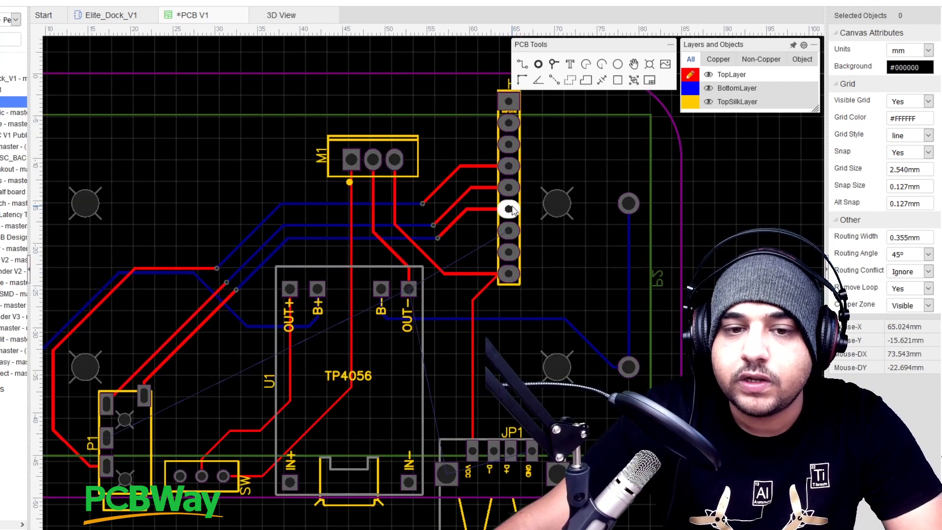
{"action": "left_click_drag", "start_coordinate": [509, 210], "coordinate": [618, 180]}
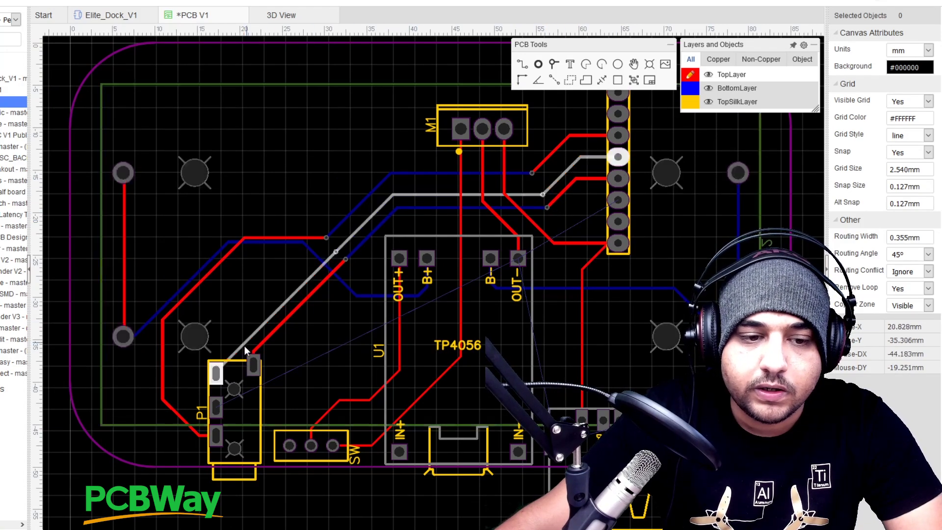
- Examine jack P1's pads and traces up close, along with the routing across the whole board
{"action": "scroll", "coordinate": [257, 366], "scroll_direction": "up", "scroll_amount": 2}
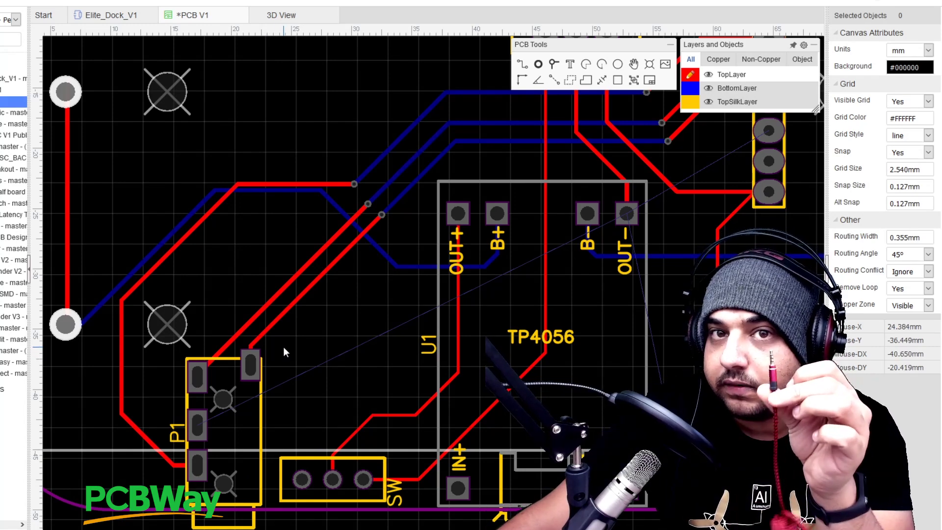
{"action": "scroll", "coordinate": [315, 334], "scroll_direction": "down", "scroll_amount": 1}
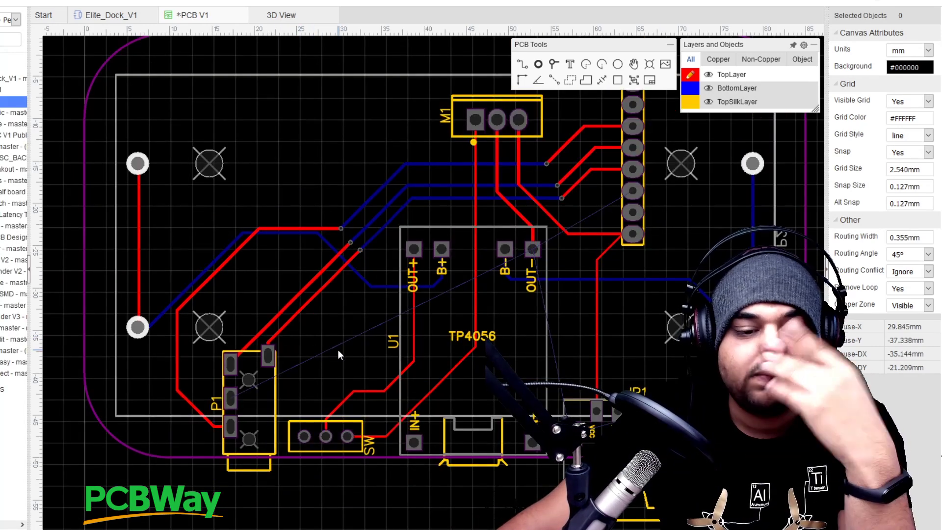
{"action": "scroll", "coordinate": [343, 350], "scroll_direction": "down", "scroll_amount": 1}
{"action": "scroll", "coordinate": [373, 353], "scroll_direction": "down", "scroll_amount": 1}
{"action": "scroll", "coordinate": [394, 359], "scroll_direction": "up", "scroll_amount": 2}
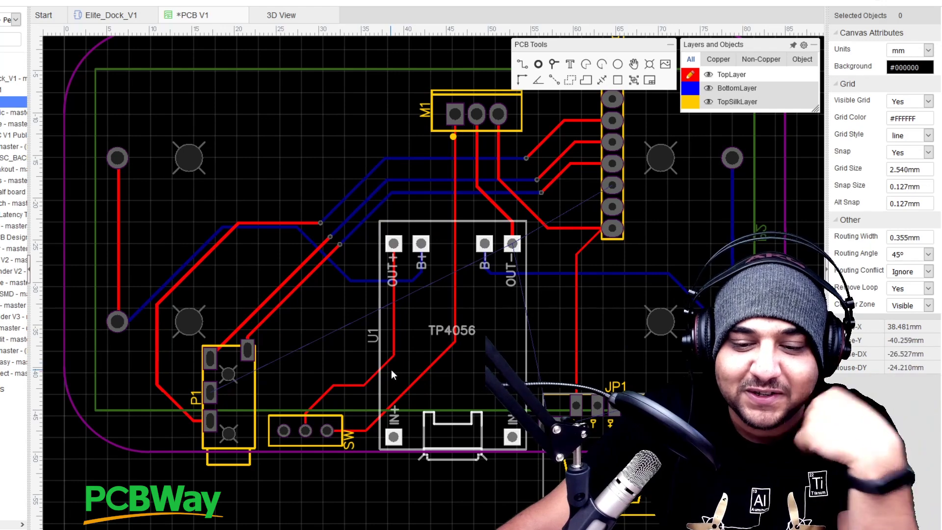
{"action": "scroll", "coordinate": [396, 376], "scroll_direction": "down", "scroll_amount": 1}
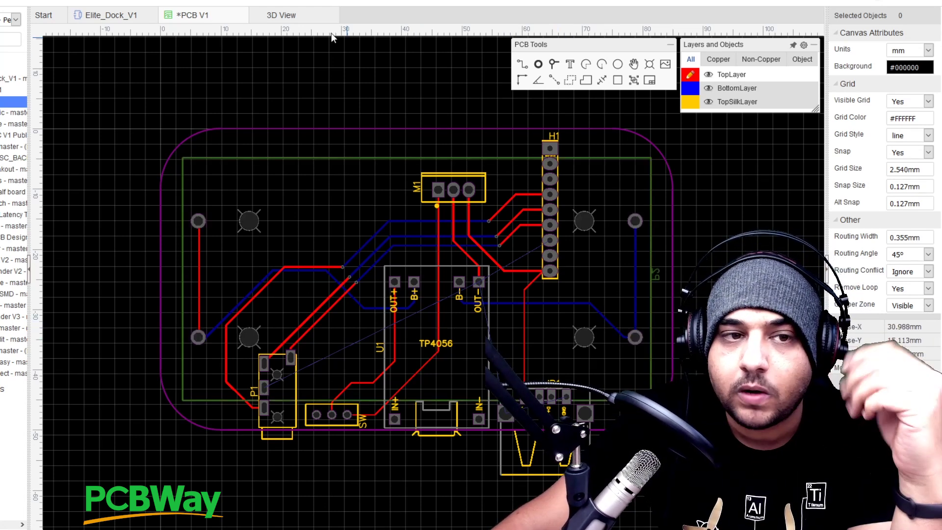
- Open the board's 3D view and rotate the model to inspect its top side from several angles
{"action": "left_click", "coordinate": [295, 15]}
{"action": "left_click_drag", "start_coordinate": [549, 299], "coordinate": [572, 201]}
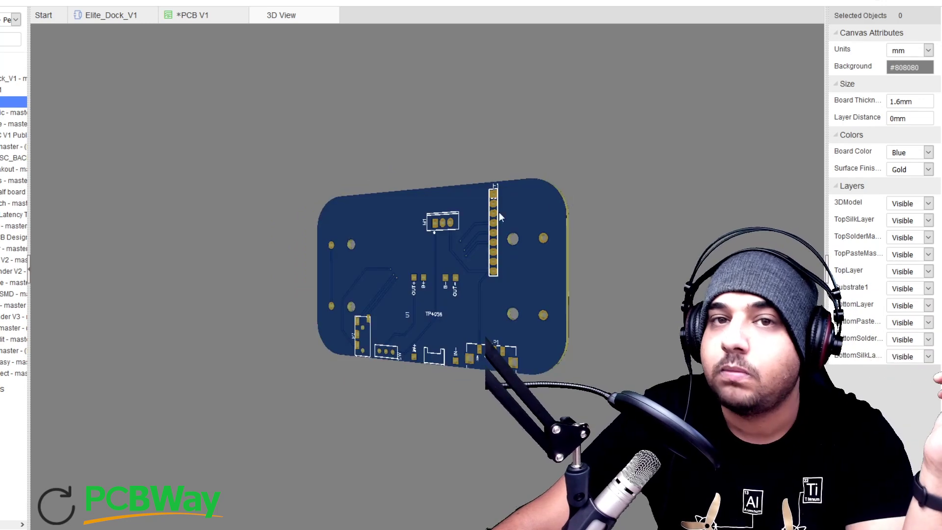
{"action": "left_click_drag", "start_coordinate": [499, 213], "coordinate": [560, 188]}
{"action": "left_click_drag", "start_coordinate": [534, 225], "coordinate": [552, 201]}
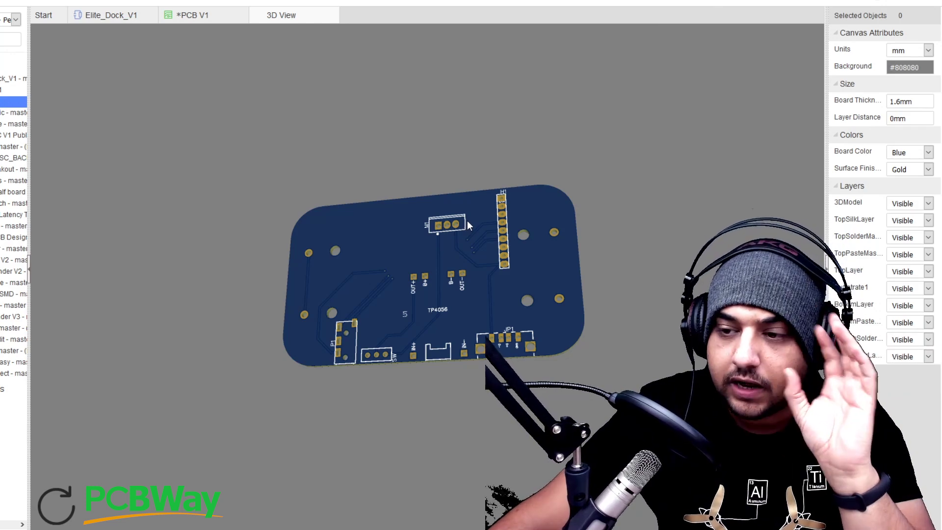
- Return to the PCB V1 layout and inspect the trace routing around module M1
{"action": "left_click", "coordinate": [212, 2]}
{"action": "left_click", "coordinate": [211, 10]}
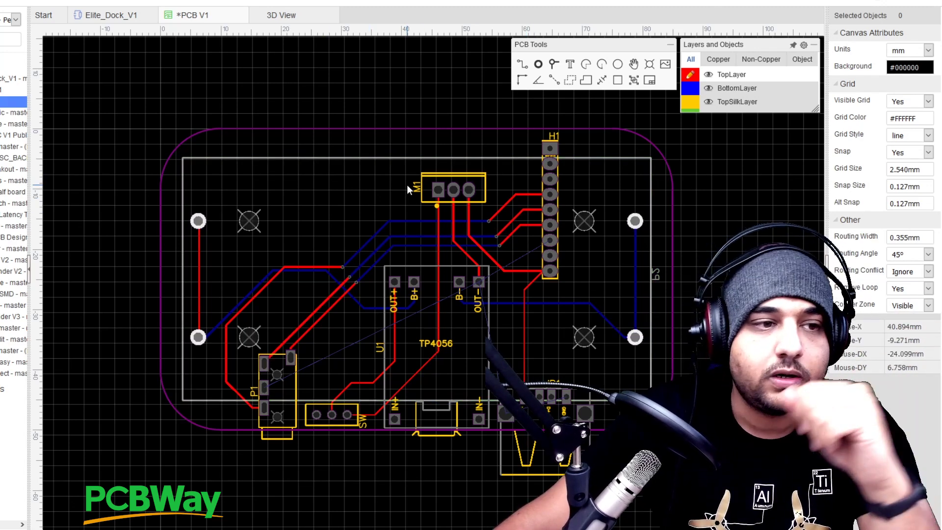
{"action": "scroll", "coordinate": [388, 199], "scroll_direction": "up", "scroll_amount": 2}
{"action": "scroll", "coordinate": [388, 199], "scroll_direction": "down", "scroll_amount": 2}
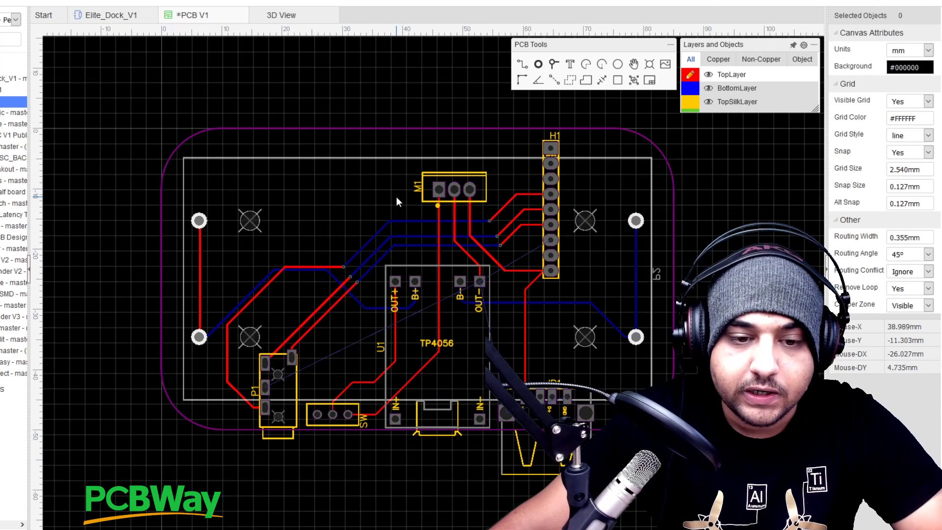